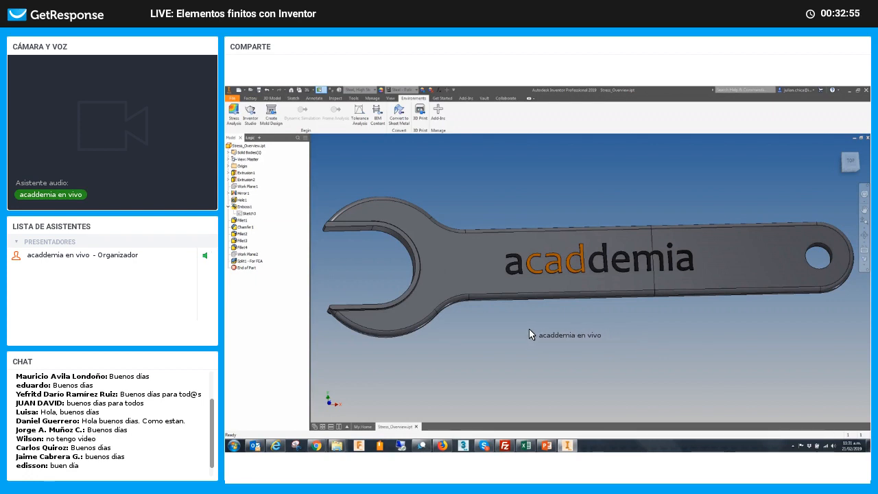
- Review the physical properties of the Stress_Overview.ipt part and enter the Stress Analysis environment
{"action": "right_click", "coordinate": [253, 149]}
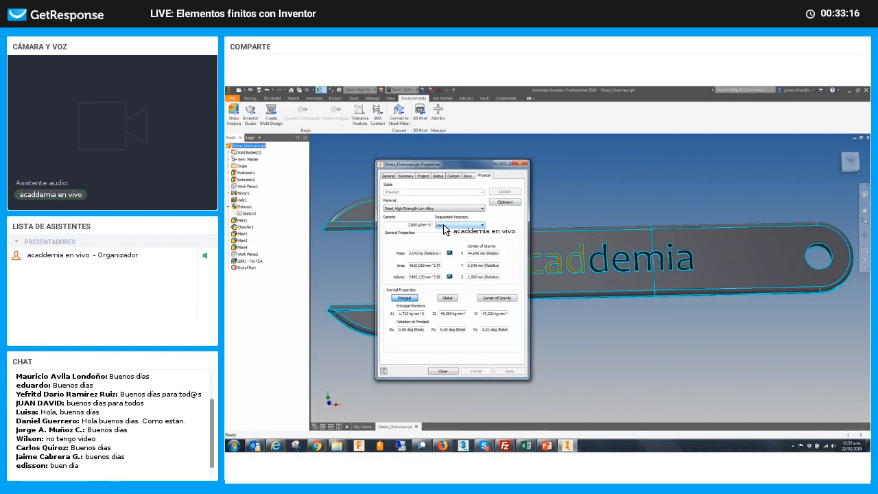
{"action": "left_click", "coordinate": [521, 165]}
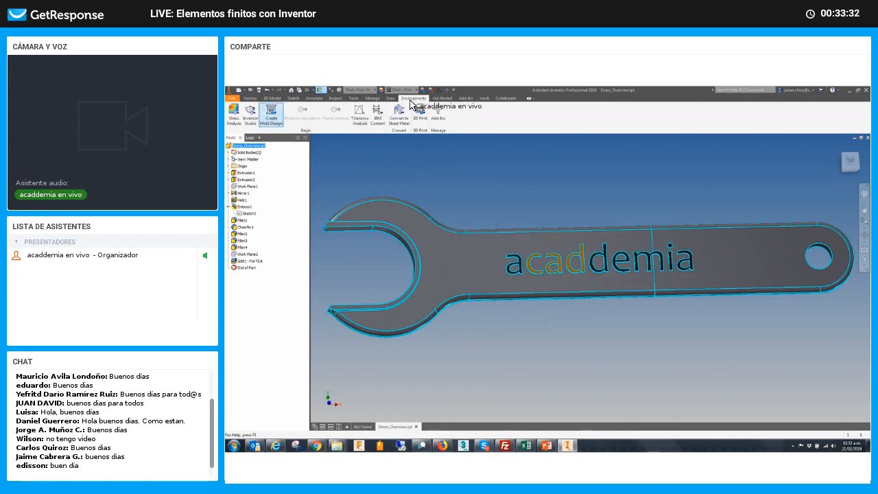
{"action": "left_click", "coordinate": [233, 117]}
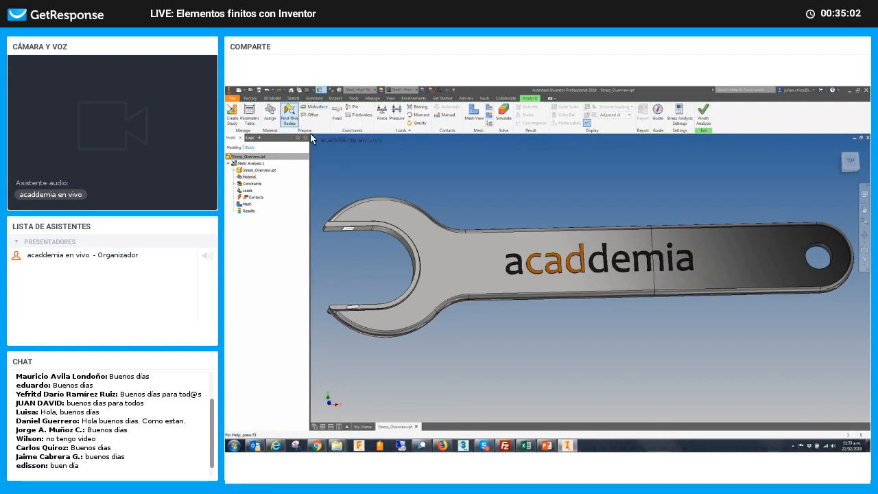
{"action": "left_click", "coordinate": [340, 120]}
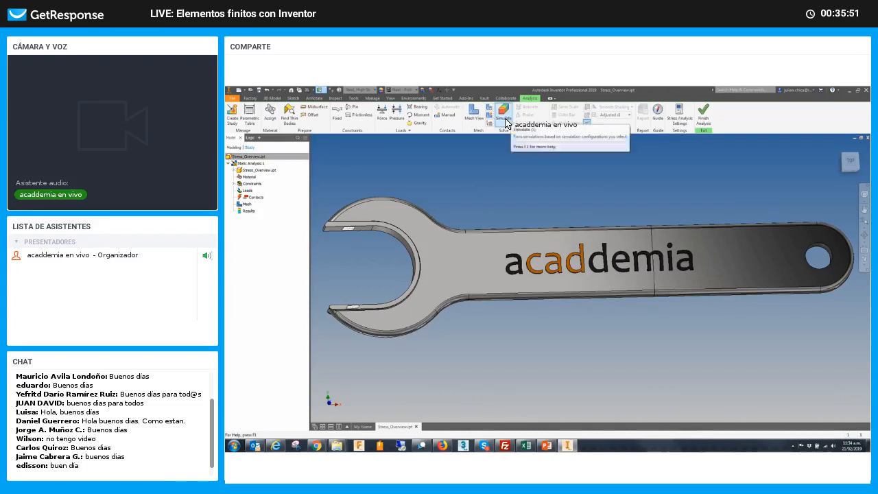
{"action": "left_click", "coordinate": [472, 128]}
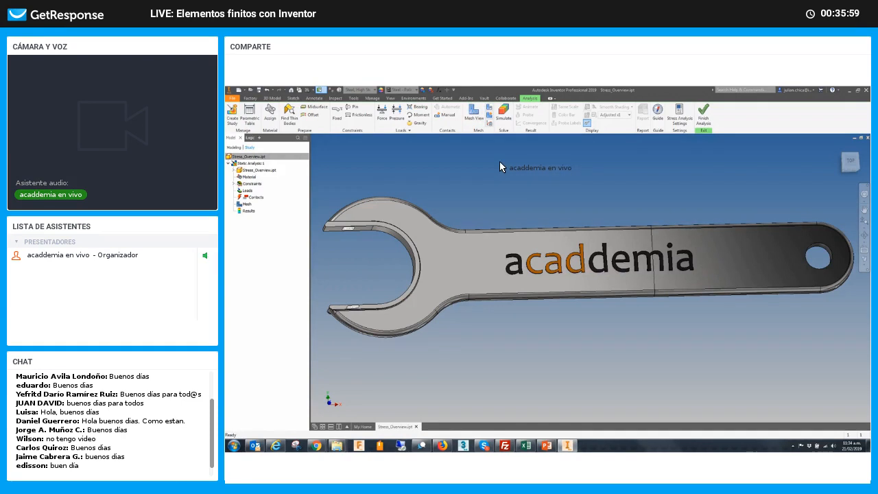
{"action": "middle_click_drag", "start_coordinate": [503, 168], "coordinate": [521, 185], "text": "shift"}
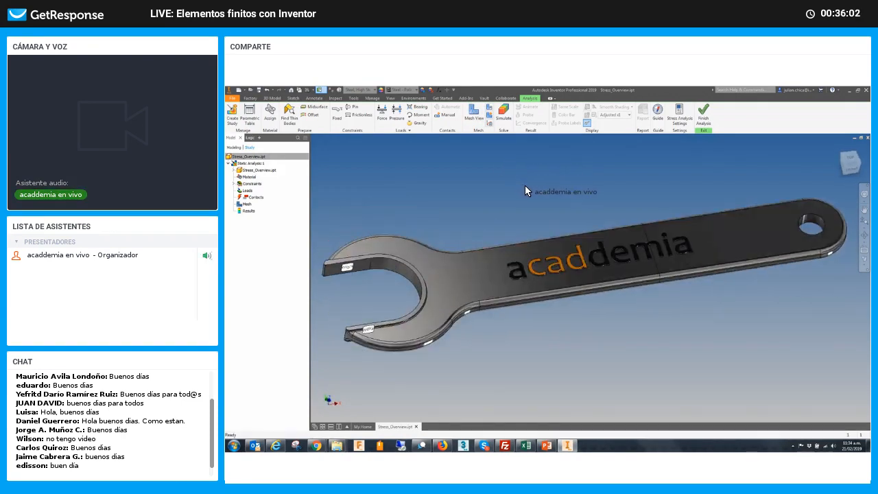
{"action": "scroll", "coordinate": [525, 185], "scroll_direction": "down", "scroll_amount": 3}
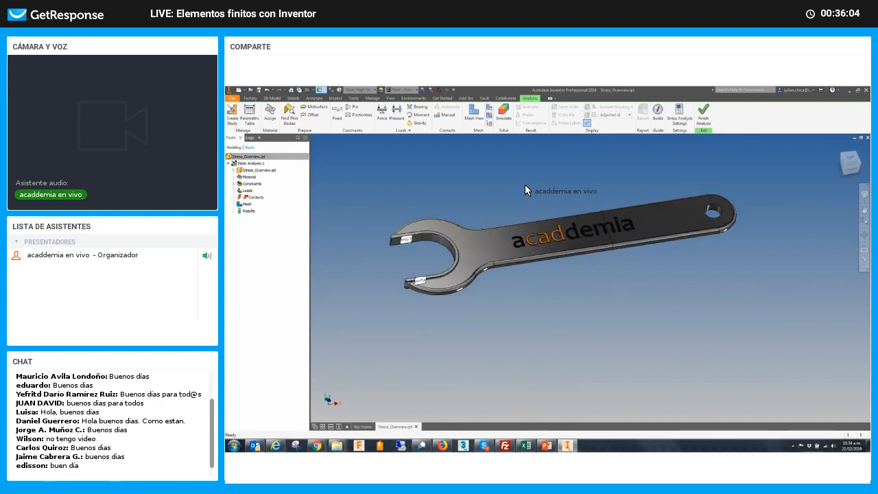
{"action": "scroll", "coordinate": [523, 190], "scroll_direction": "up", "scroll_amount": 3}
{"action": "scroll", "coordinate": [515, 190], "scroll_direction": "down", "scroll_amount": 2}
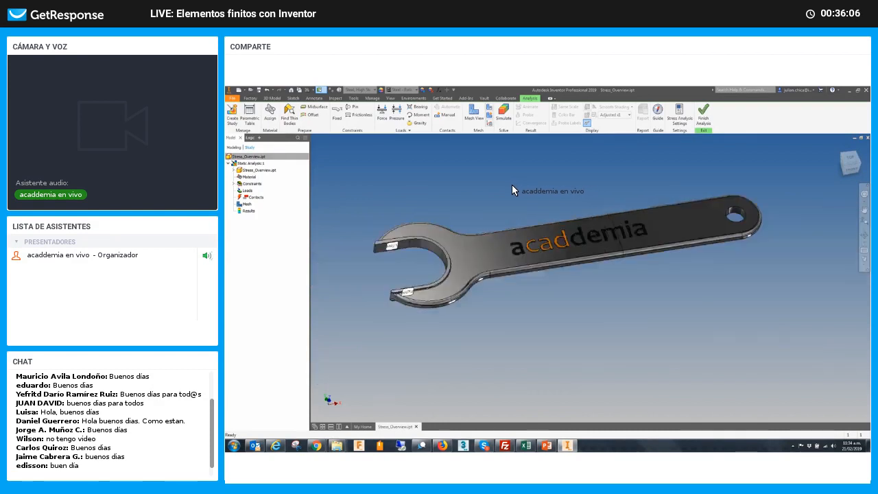
{"action": "scroll", "coordinate": [512, 185], "scroll_direction": "up", "scroll_amount": 1}
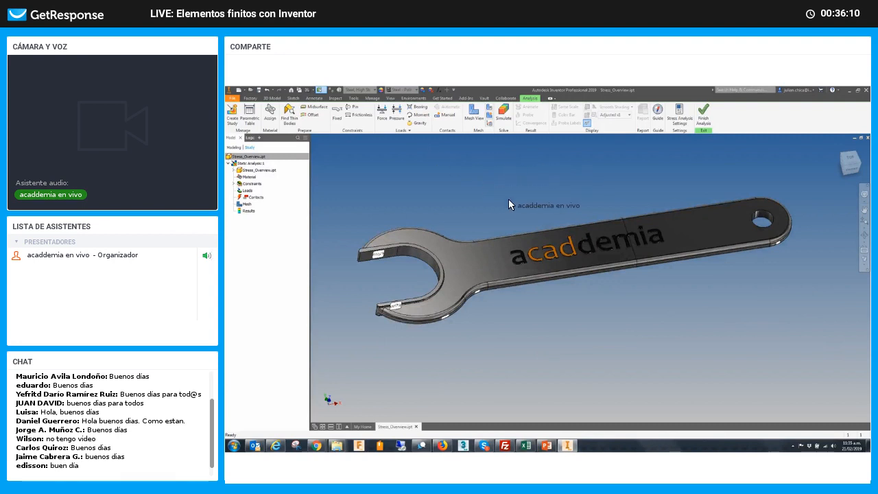
{"action": "middle_click_drag", "start_coordinate": [508, 199], "coordinate": [517, 205], "text": "shift"}
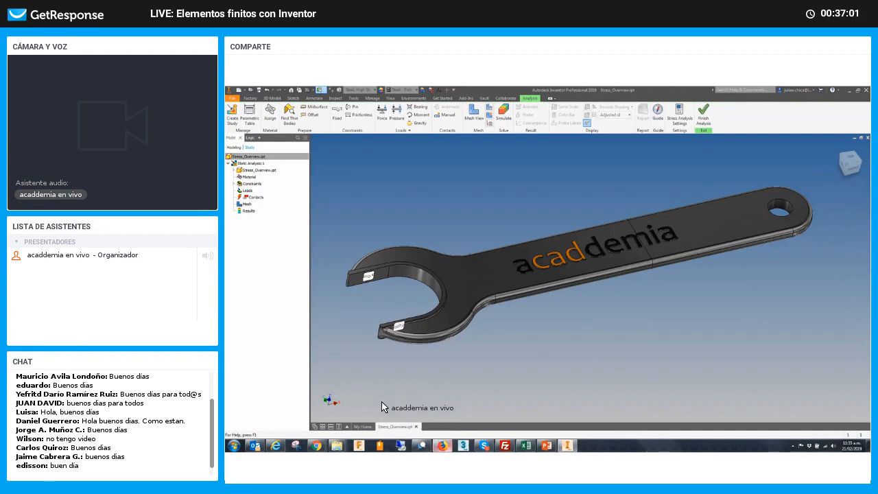
{"action": "key", "text": "alt+Tab"}
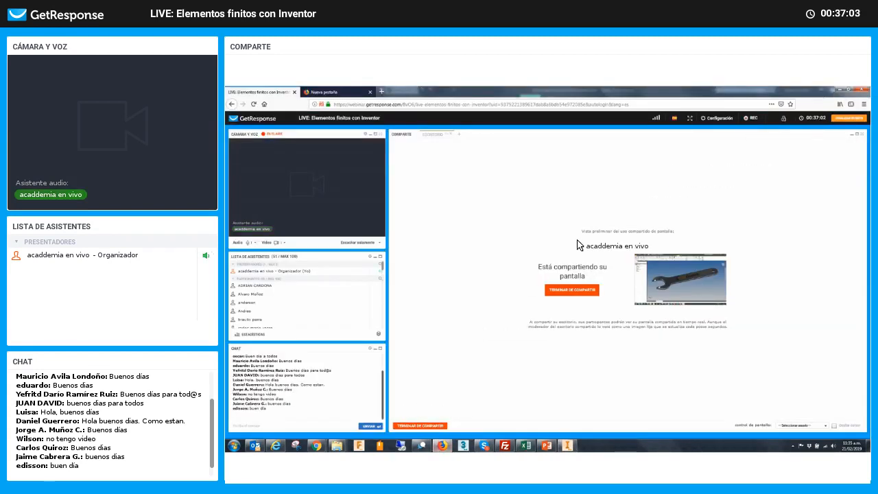
{"action": "key", "text": "alt+Tab"}
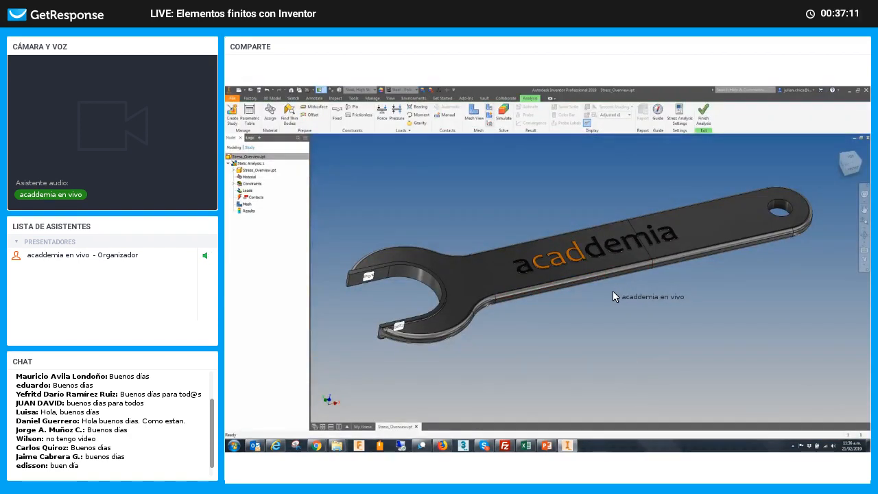
{"action": "middle_click_drag", "start_coordinate": [612, 291], "coordinate": [611, 293], "text": "shift"}
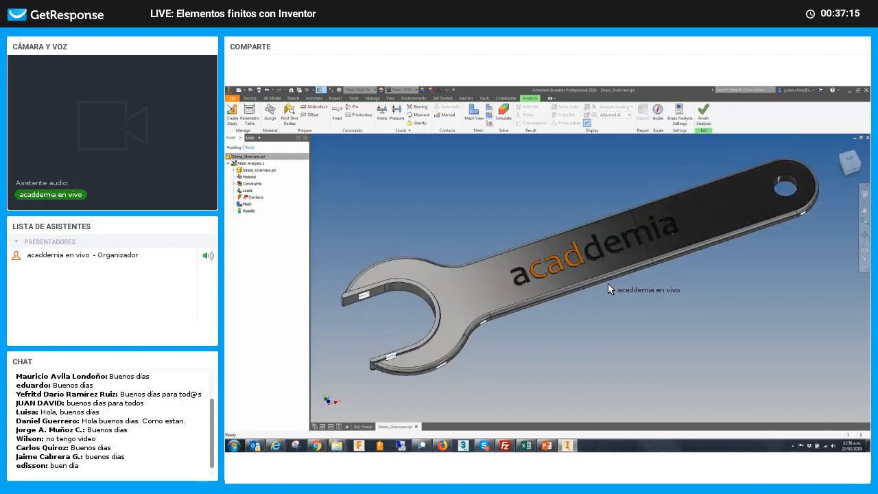
- Exclude the embossed lettering feature of the wrench from the static analysis study
{"action": "left_click", "coordinate": [236, 171]}
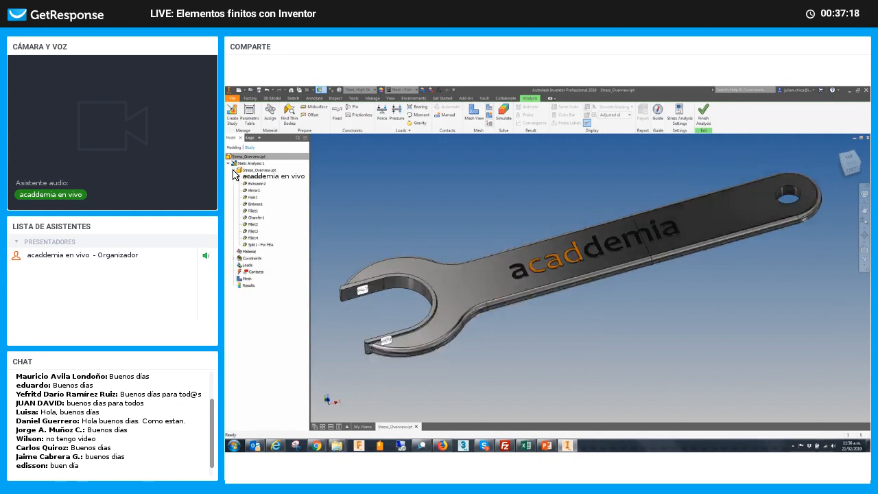
{"action": "left_click", "coordinate": [252, 210]}
{"action": "left_click", "coordinate": [260, 249]}
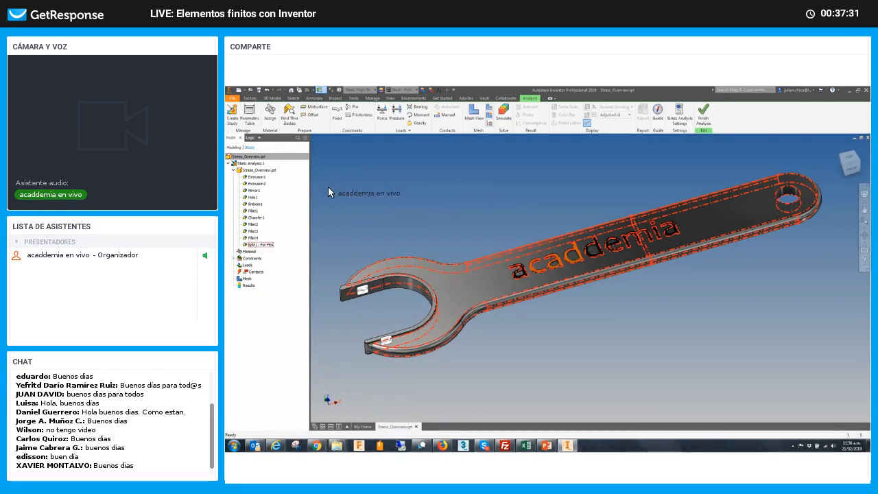
{"action": "left_click", "coordinate": [258, 204]}
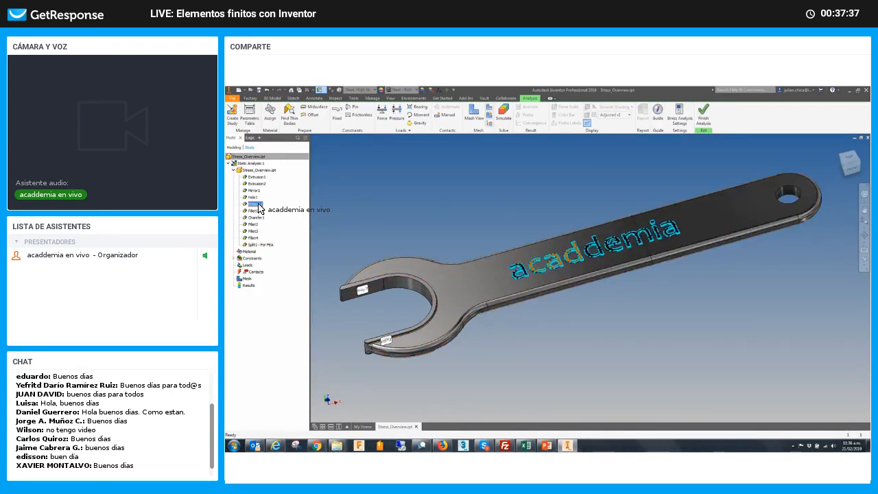
{"action": "right_click", "coordinate": [259, 210]}
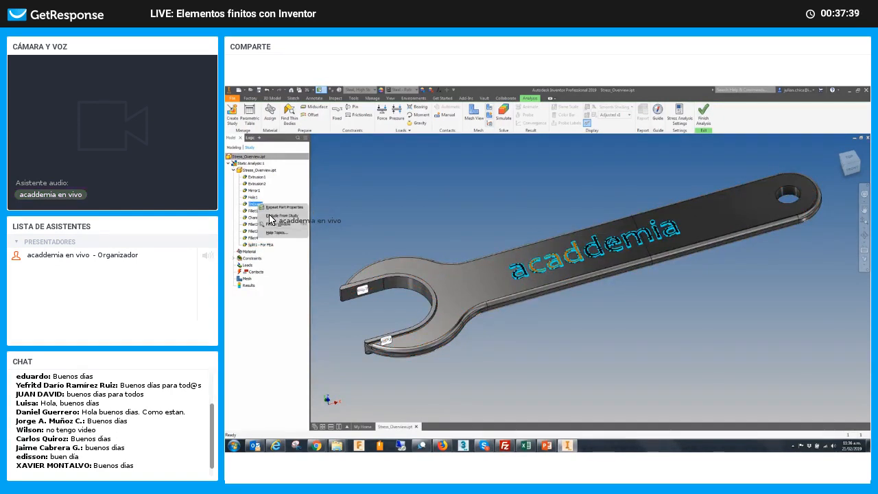
{"action": "left_click", "coordinate": [271, 217]}
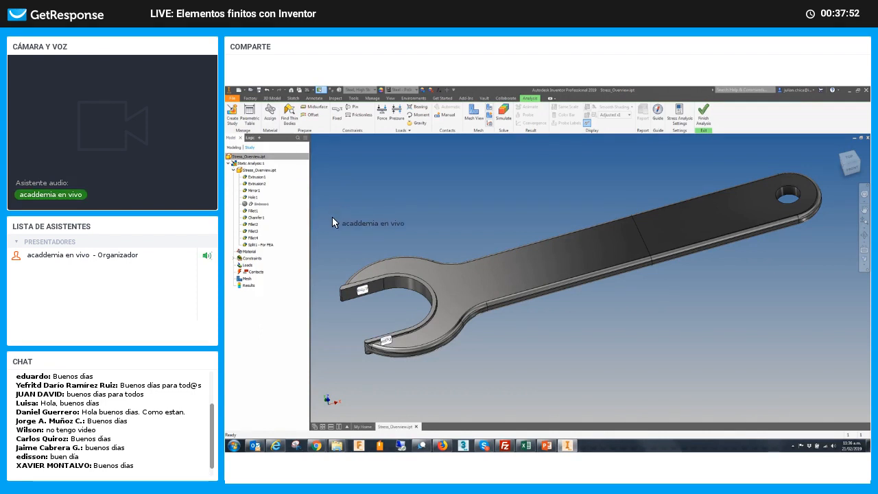
- Show all materials in the study's browser tree and select the Steel, High Strength Low Alloy entry
{"action": "right_click", "coordinate": [250, 255]}
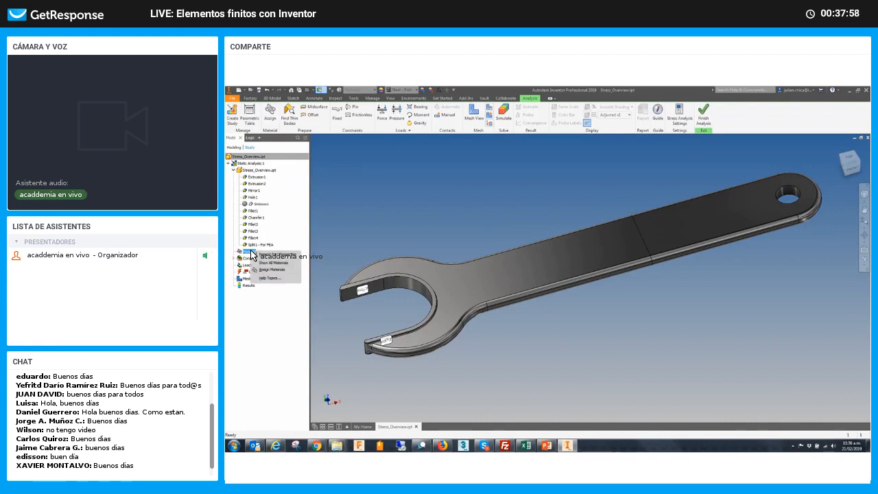
{"action": "left_click", "coordinate": [262, 264]}
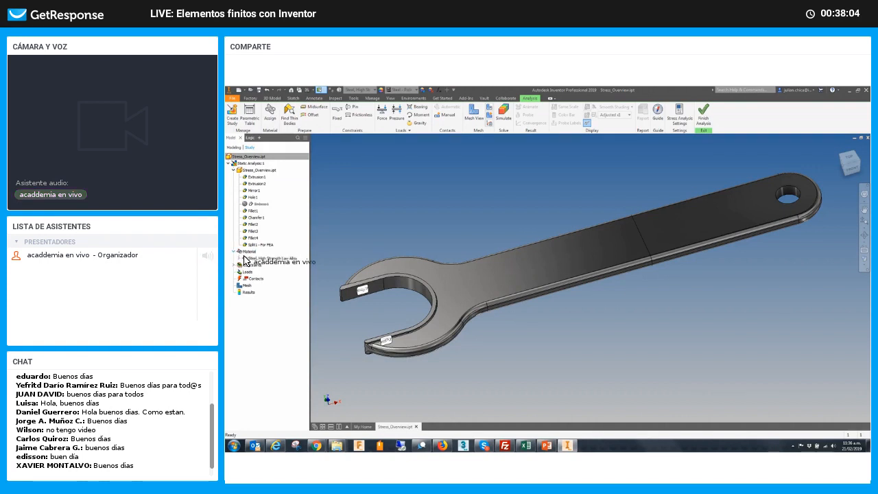
{"action": "left_click", "coordinate": [272, 259]}
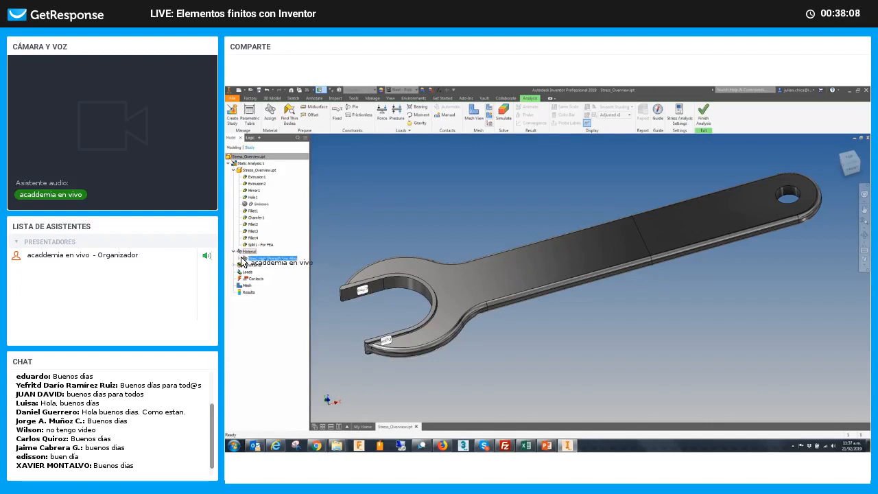
- Open the material assignment for the wrench and examine the available override materials, keeping the (As Defined) option
{"action": "right_click", "coordinate": [254, 258]}
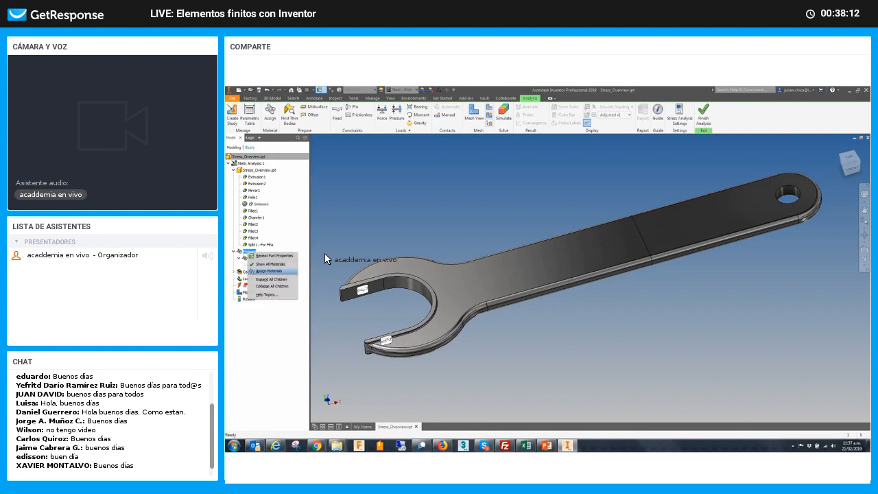
{"action": "left_click", "coordinate": [377, 218]}
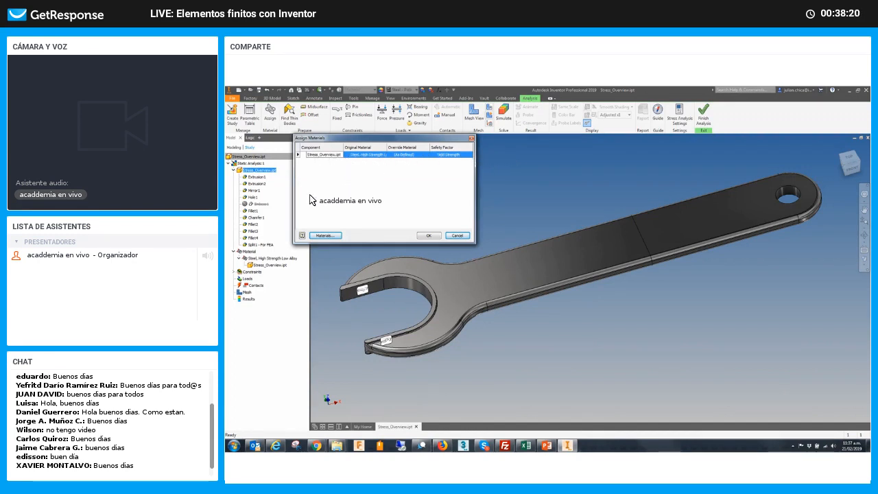
{"action": "left_click", "coordinate": [325, 235]}
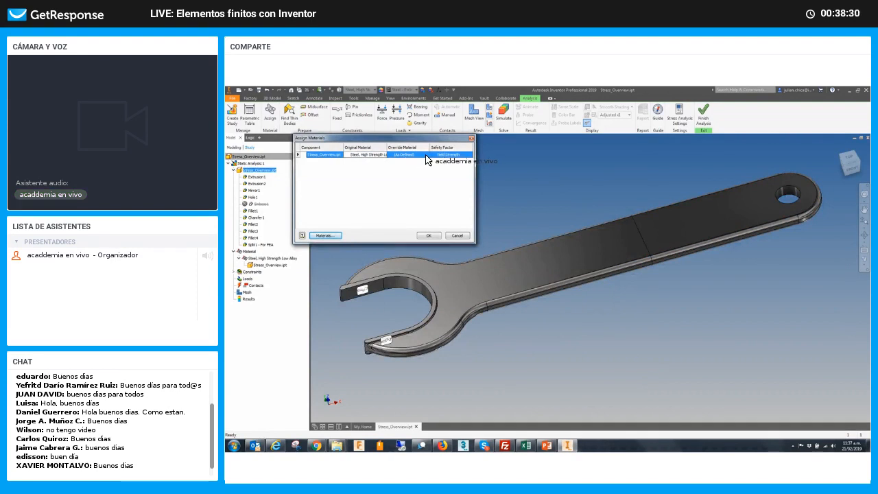
{"action": "left_click", "coordinate": [426, 156]}
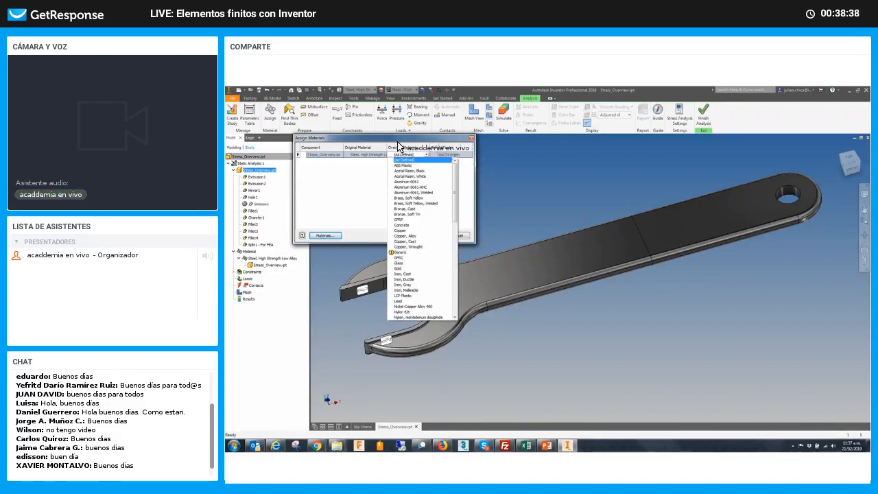
{"action": "left_click", "coordinate": [403, 157]}
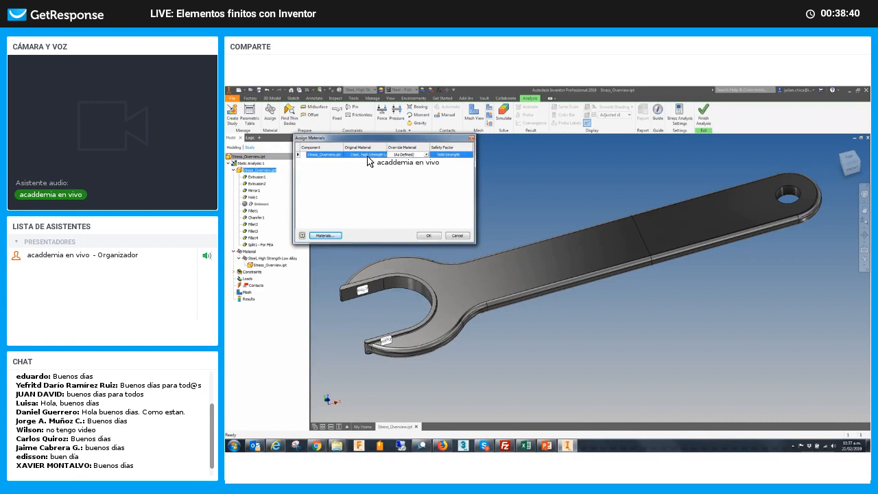
{"action": "left_click", "coordinate": [410, 155]}
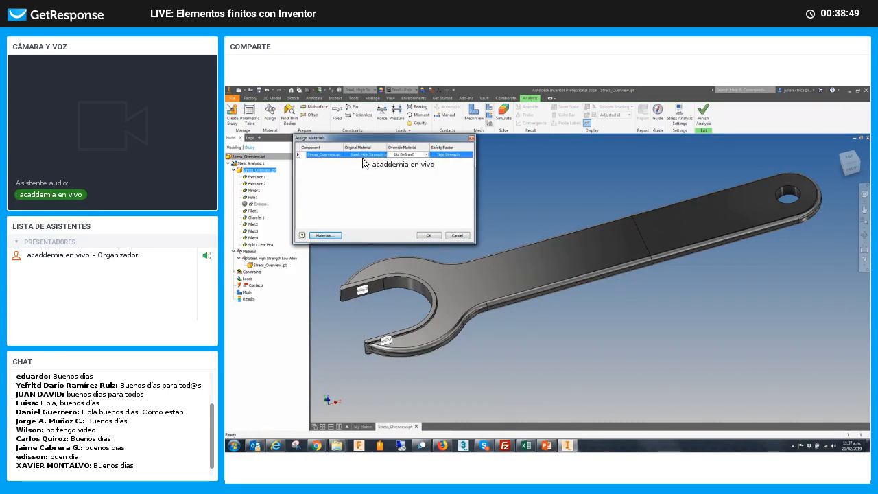
{"action": "left_click", "coordinate": [422, 156]}
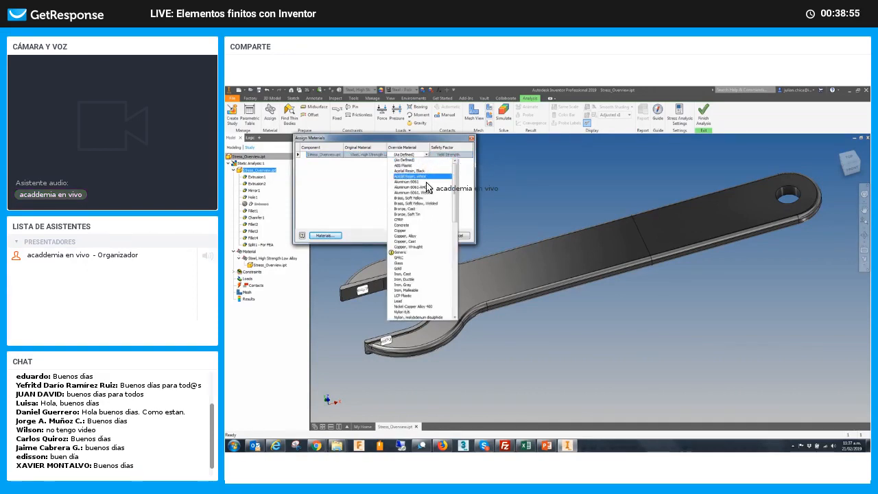
{"action": "left_click", "coordinate": [370, 168]}
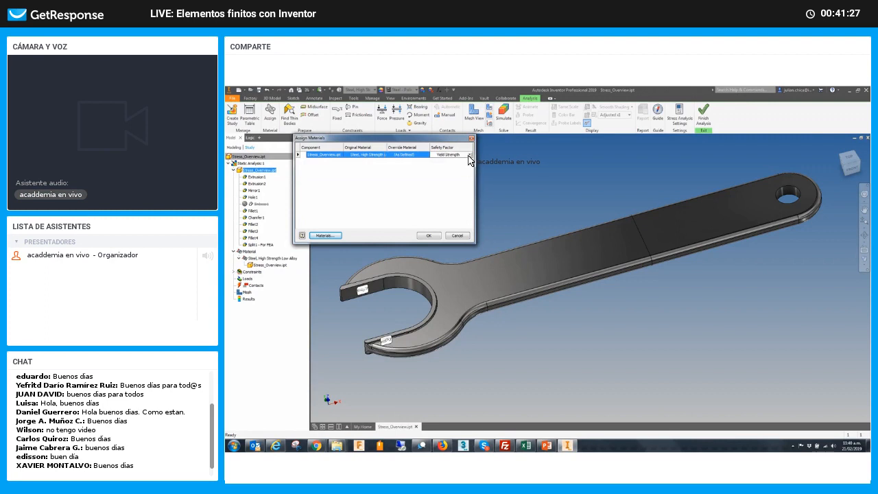
- Examine the safety factor options for the wrench's material and choose Yield Strength
{"action": "left_click", "coordinate": [469, 157]}
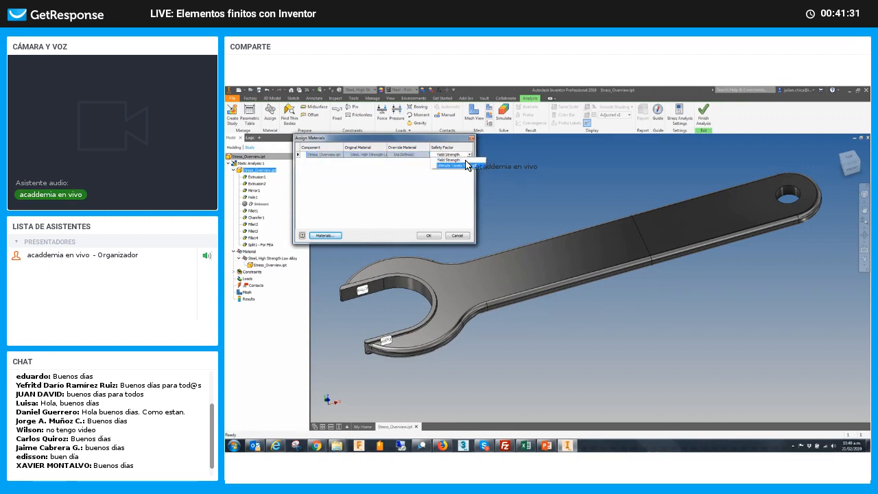
{"action": "left_click", "coordinate": [460, 179]}
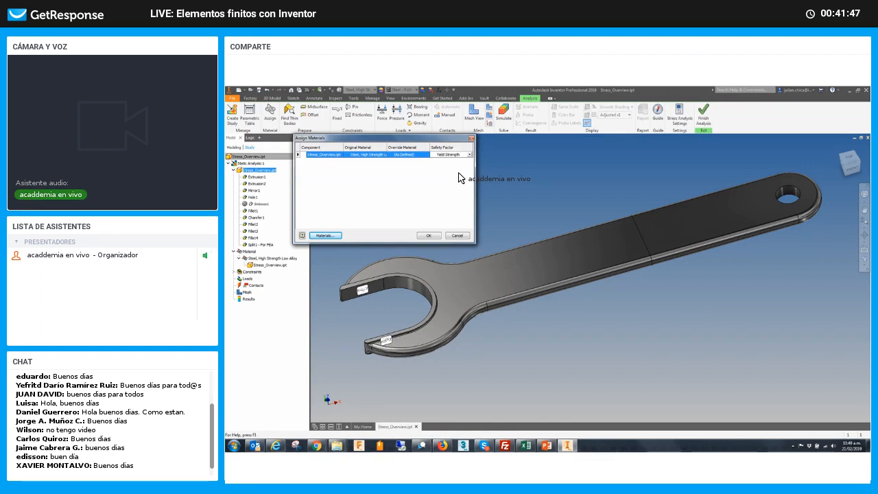
{"action": "left_click", "coordinate": [470, 155]}
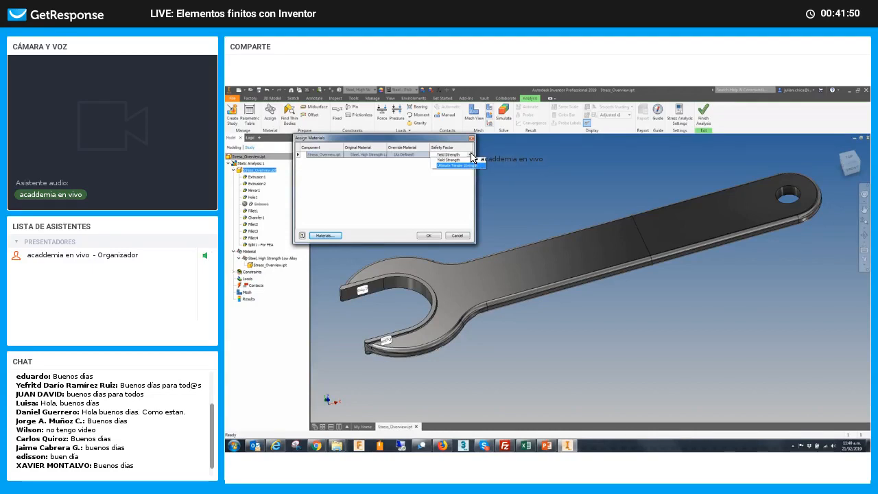
{"action": "left_click", "coordinate": [473, 159]}
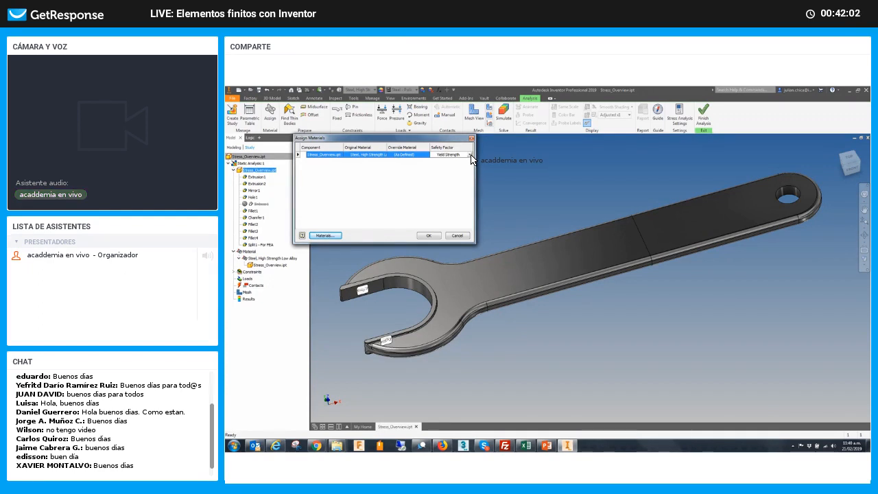
{"action": "left_click", "coordinate": [470, 154]}
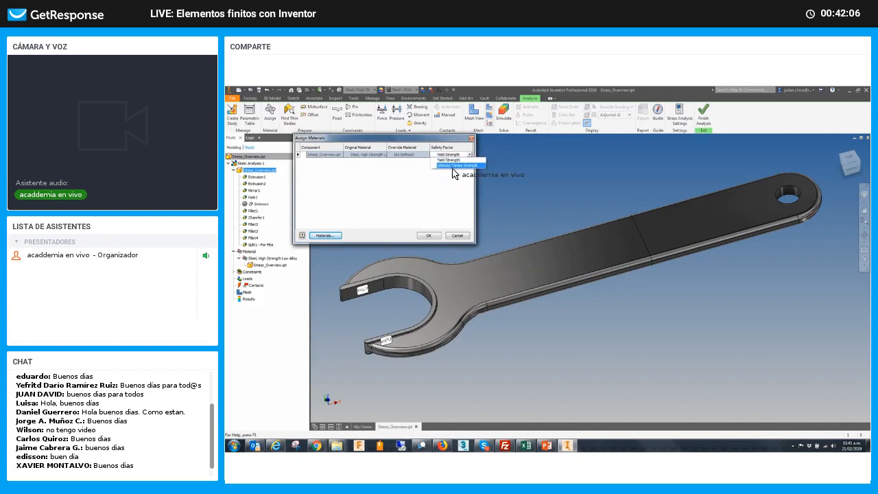
{"action": "left_click", "coordinate": [450, 159]}
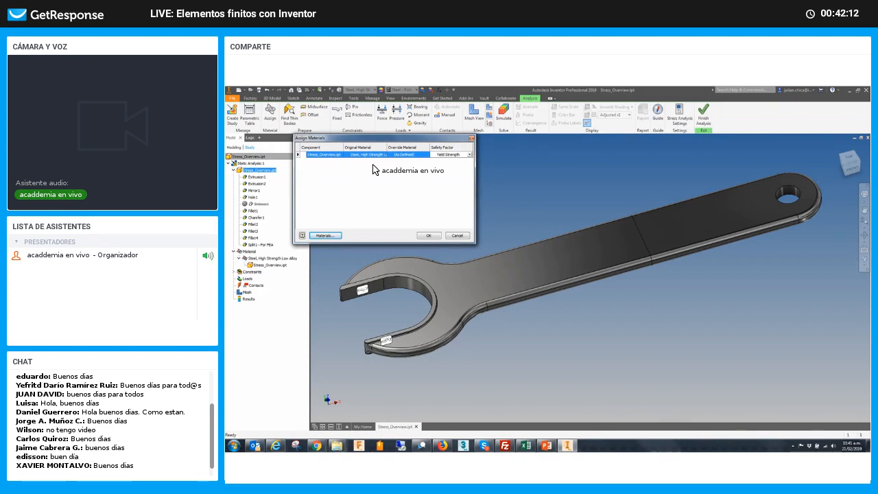
{"action": "left_click", "coordinate": [453, 154]}
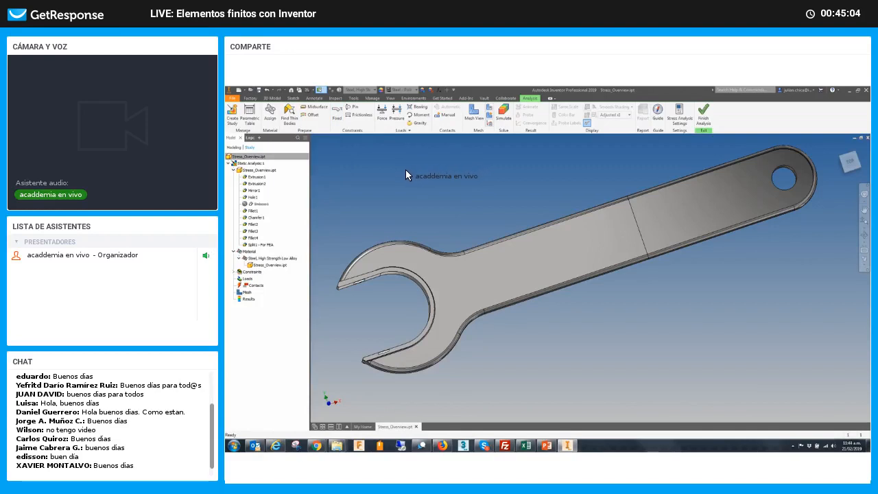
{"action": "left_click", "coordinate": [337, 116]}
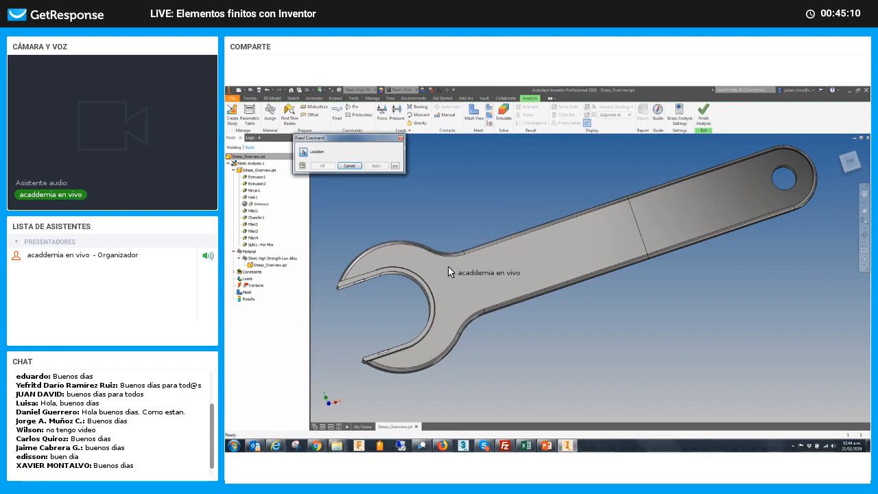
{"action": "middle_click_drag", "start_coordinate": [447, 266], "coordinate": [439, 252], "text": "shift"}
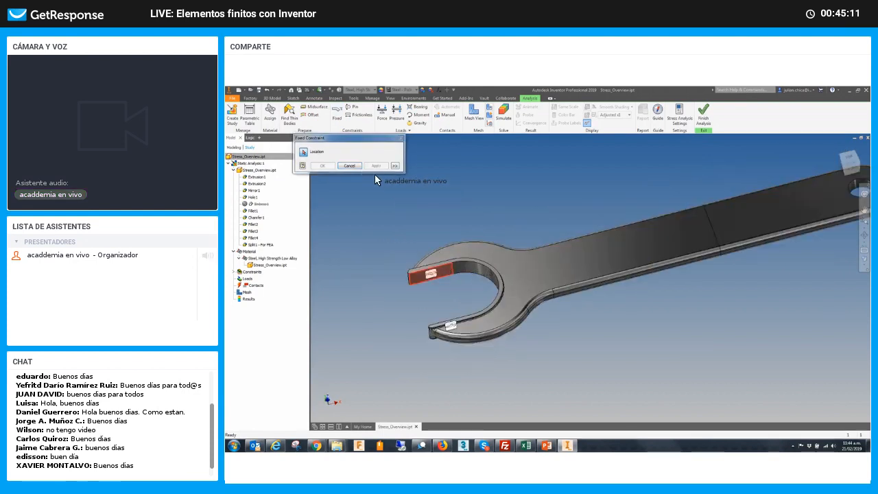
{"action": "left_click", "coordinate": [322, 165]}
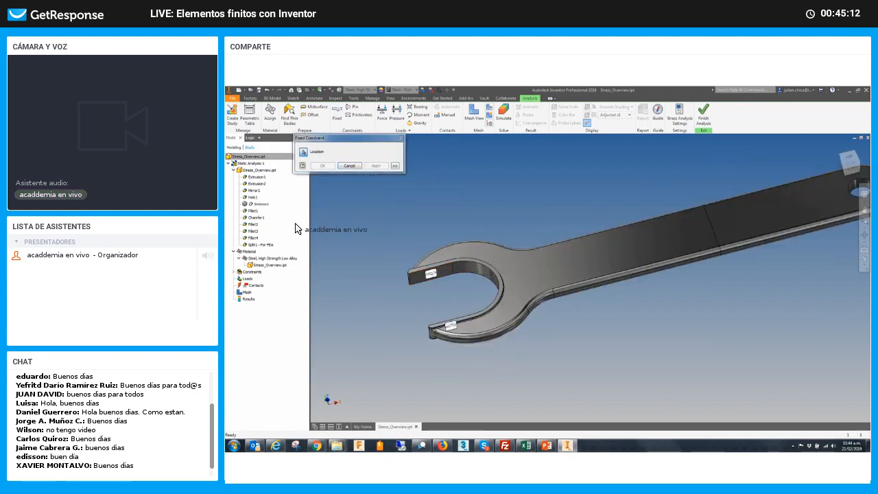
- Delete the existing fixed constraint from the static analysis study
{"action": "left_click", "coordinate": [263, 280]}
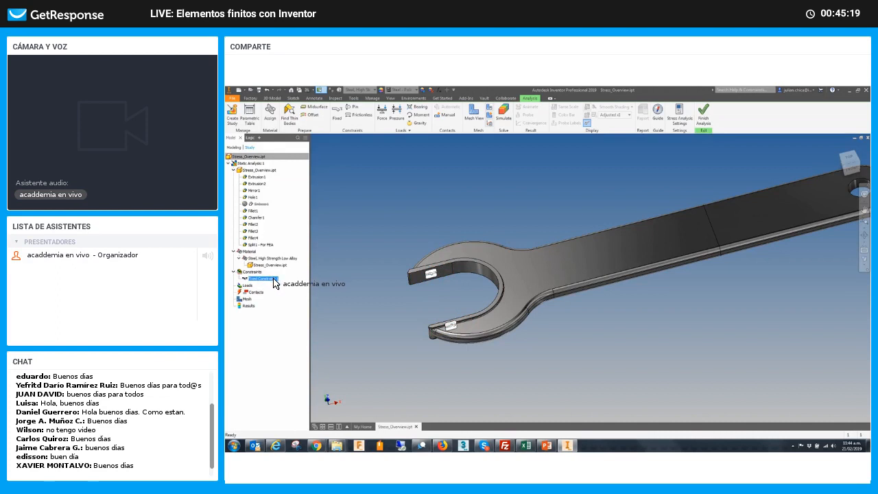
{"action": "right_click", "coordinate": [284, 325]}
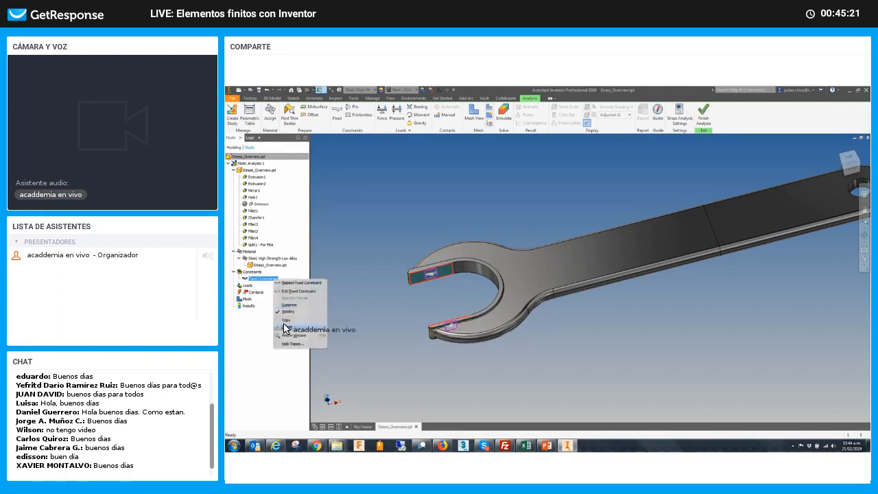
{"action": "left_click", "coordinate": [302, 326]}
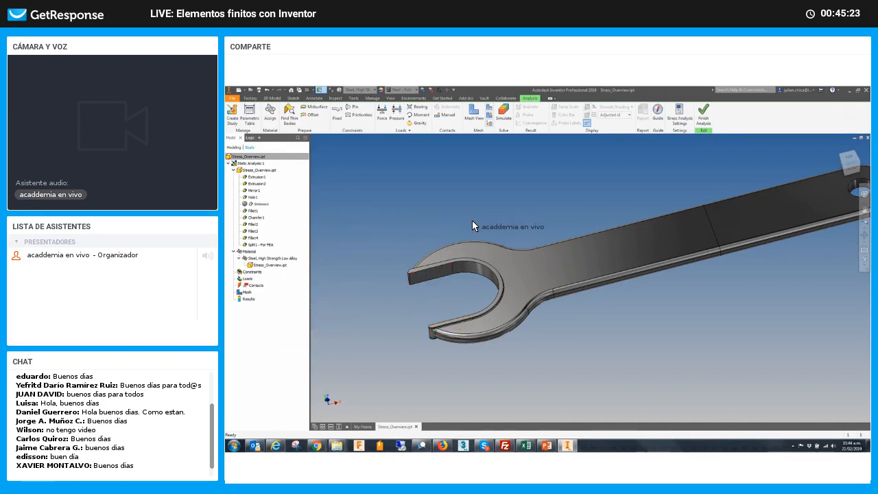
- Apply a fixed constraint to the two opposing inner faces of the wrench's open jaw
{"action": "left_click", "coordinate": [337, 114]}
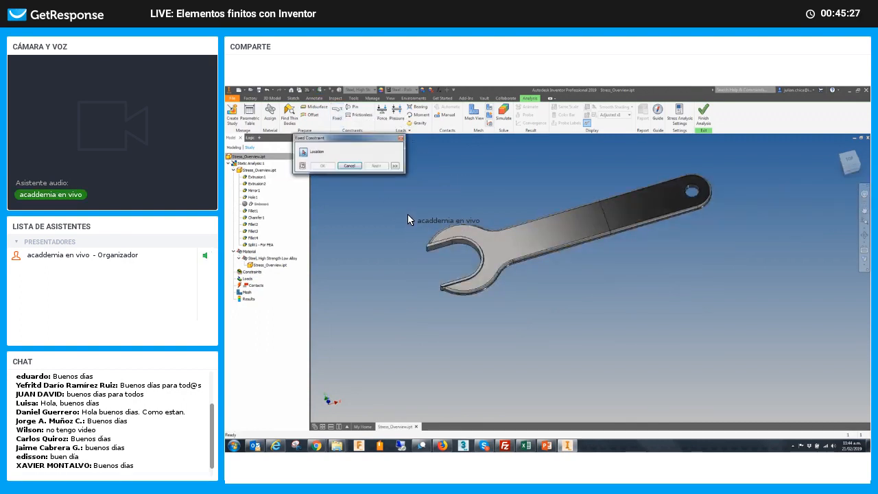
{"action": "left_click", "coordinate": [445, 248]}
{"action": "left_click", "coordinate": [456, 280]}
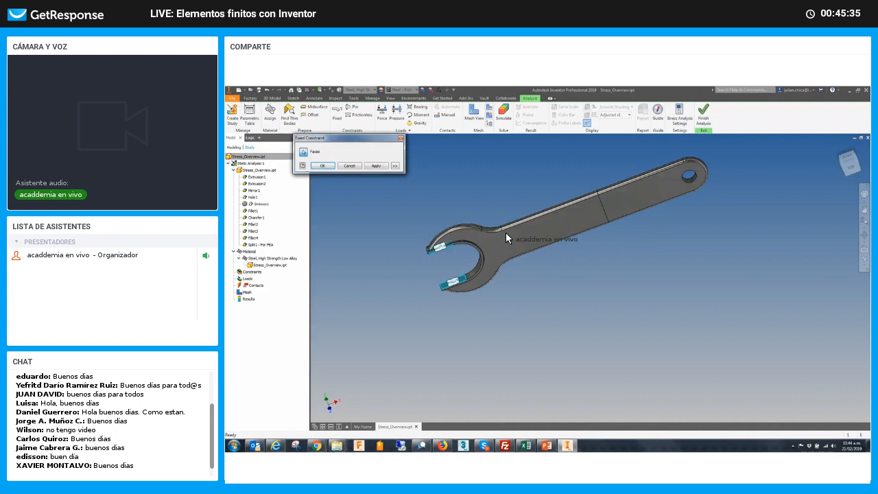
{"action": "middle_click_drag", "start_coordinate": [442, 253], "coordinate": [427, 251], "text": "shift"}
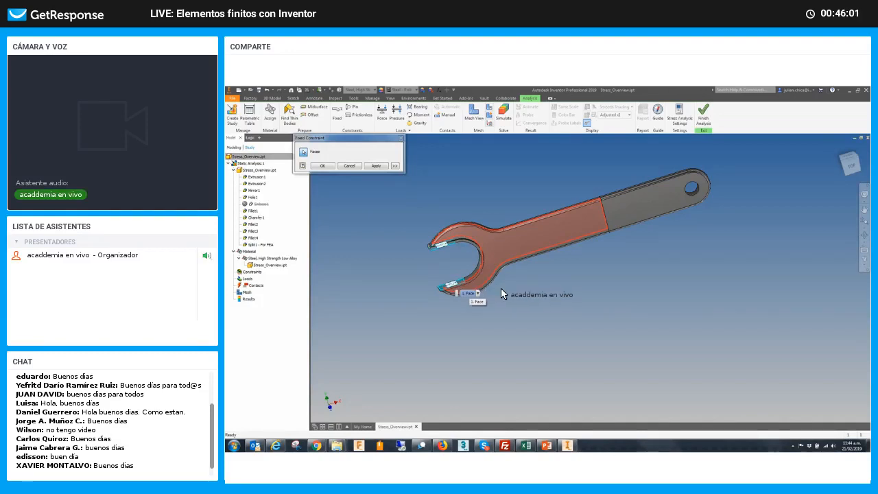
{"action": "left_click", "coordinate": [382, 167]}
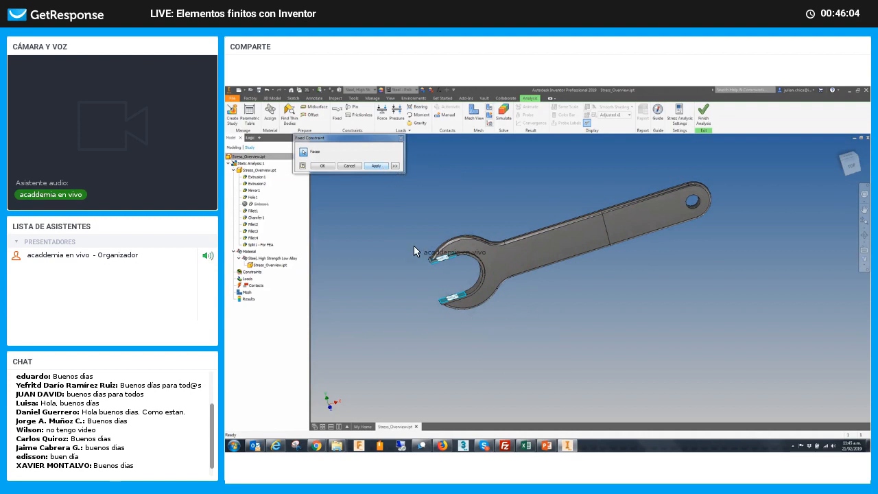
{"action": "left_click", "coordinate": [350, 166]}
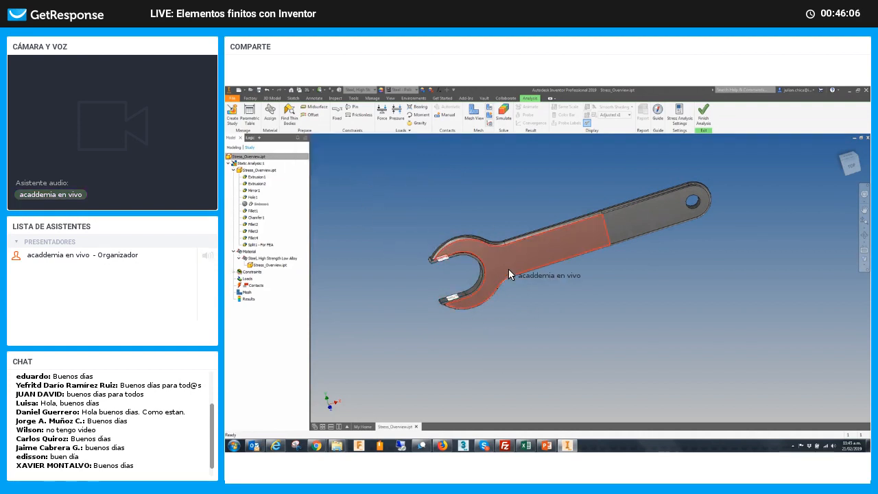
- Examine the wrench's large flat face and the split line that divides the faces along the handle
{"action": "middle_click_drag", "start_coordinate": [529, 292], "coordinate": [521, 280]}
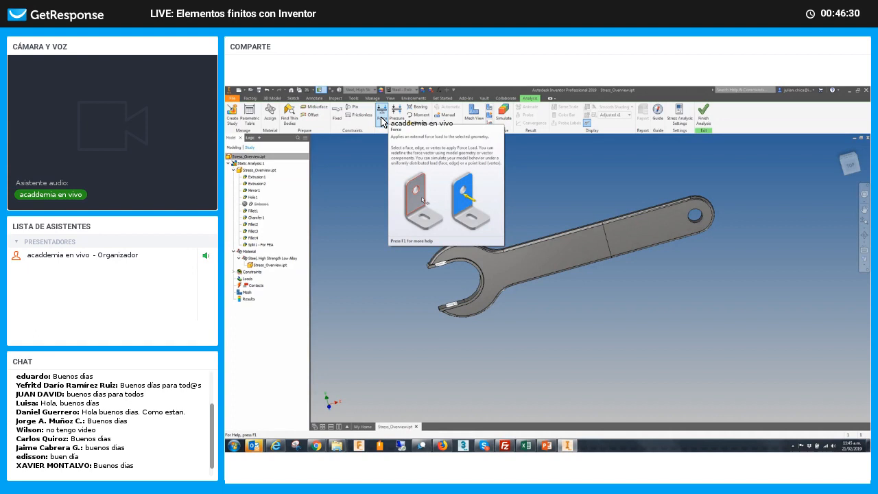
{"action": "left_click", "coordinate": [562, 253]}
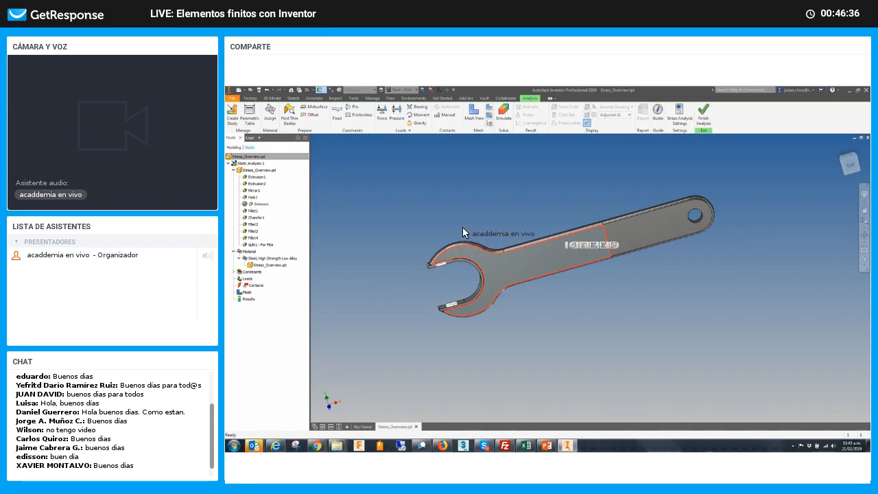
{"action": "left_click", "coordinate": [497, 263]}
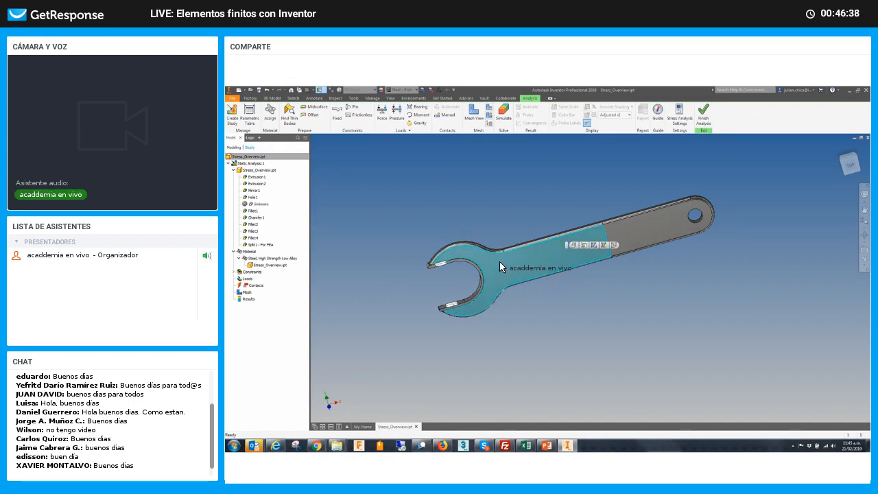
{"action": "key", "text": "Escape"}
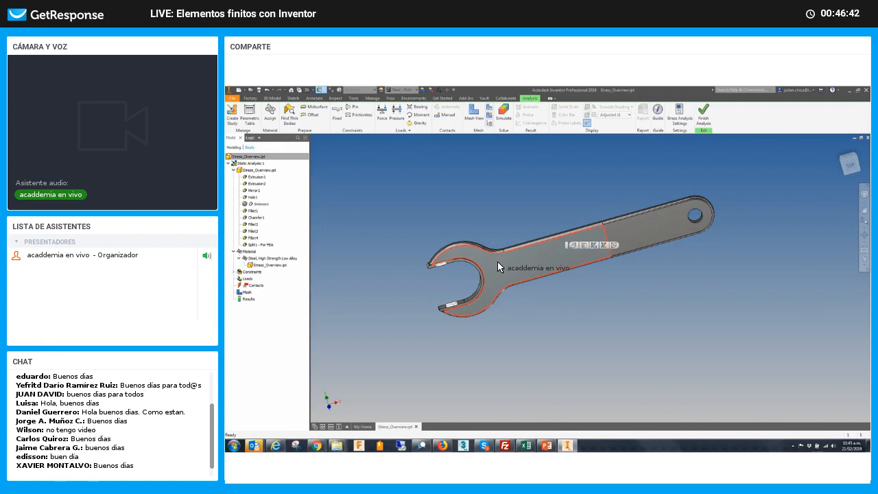
{"action": "left_click", "coordinate": [497, 261]}
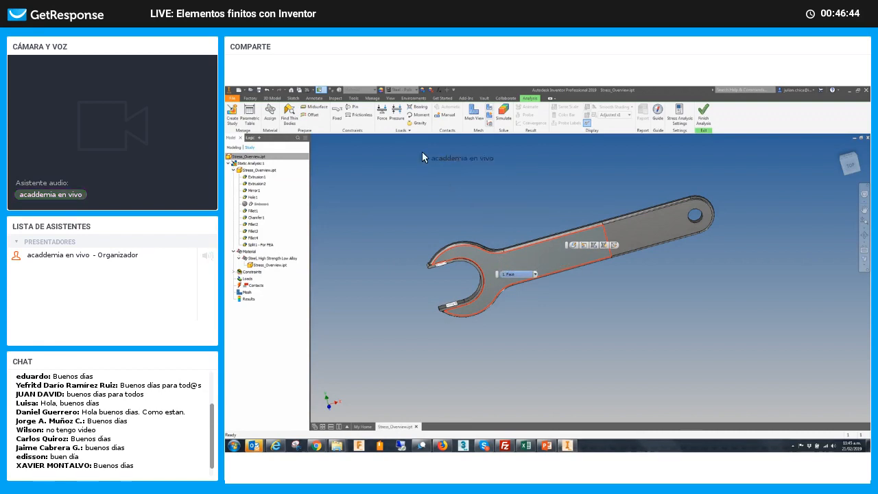
{"action": "left_click", "coordinate": [398, 115]}
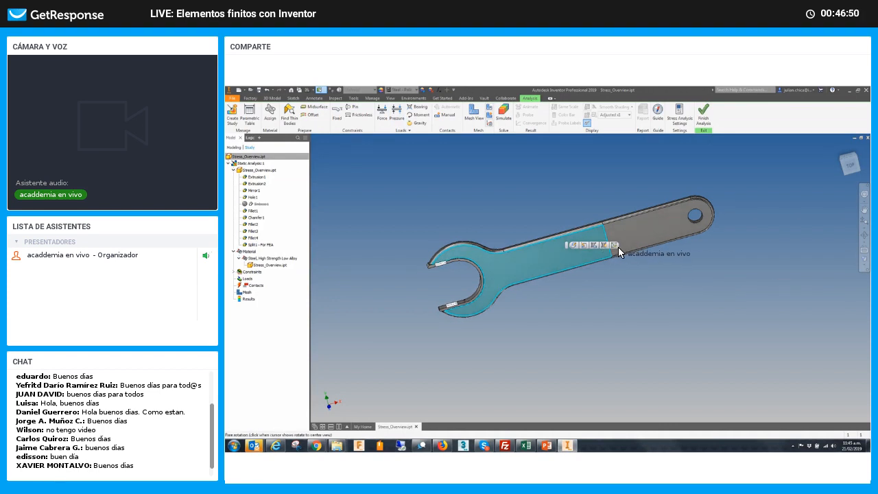
{"action": "scroll", "coordinate": [653, 251], "scroll_direction": "up", "scroll_amount": 5}
{"action": "scroll", "coordinate": [586, 243], "scroll_direction": "down", "scroll_amount": 2}
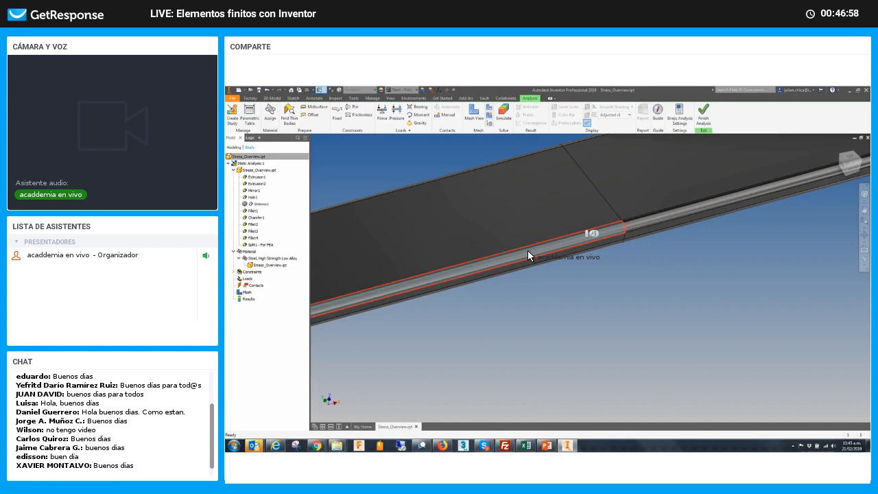
{"action": "mouse_move", "coordinate": [527, 251]}
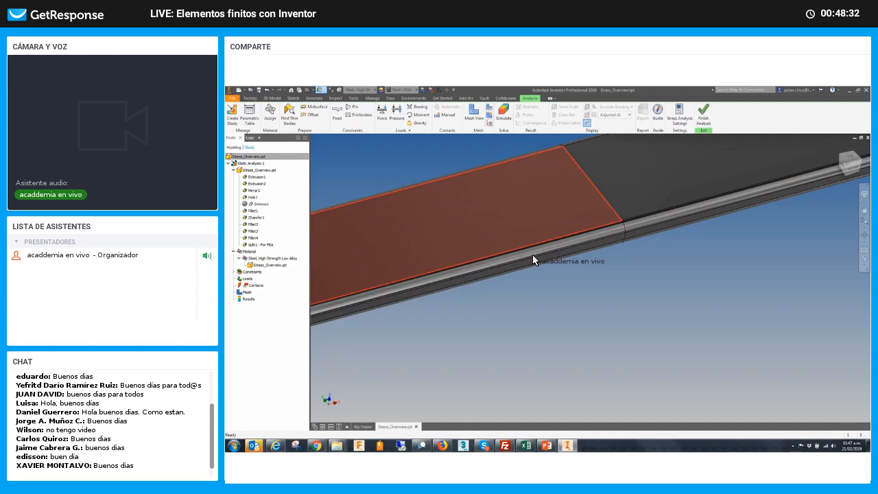
- Start a force load on the long, narrow side faces of the handle between the split line and the rounded end
{"action": "left_click", "coordinate": [349, 162]}
{"action": "middle_click_drag", "start_coordinate": [352, 164], "coordinate": [662, 273], "text": "shift"}
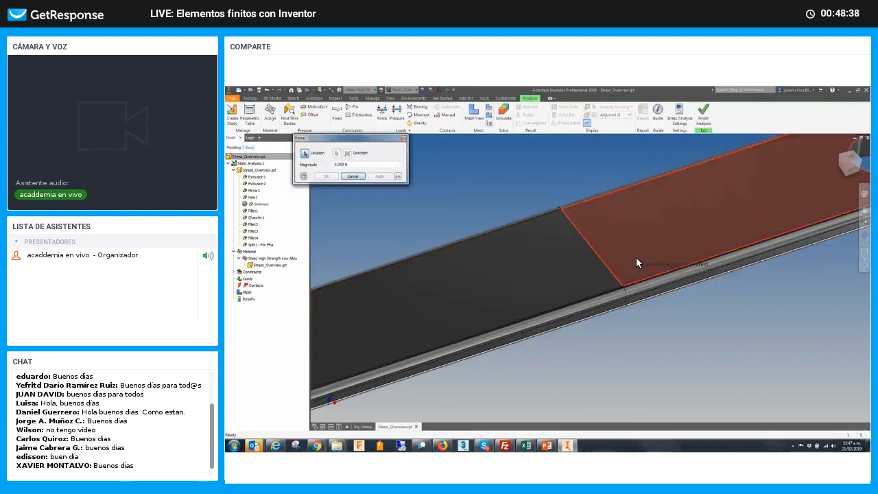
{"action": "left_click", "coordinate": [665, 268]}
{"action": "key", "text": "F6"}
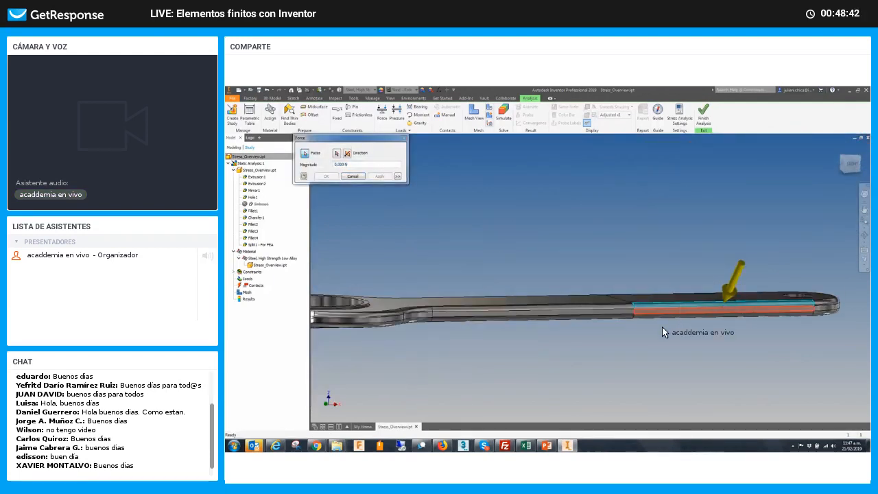
{"action": "middle_click_drag", "start_coordinate": [662, 328], "coordinate": [649, 298], "text": "shift"}
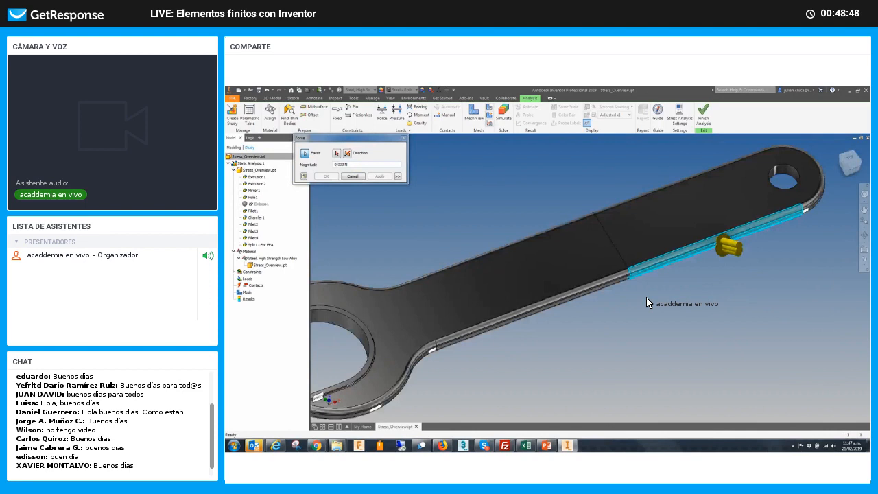
{"action": "middle_click_drag", "start_coordinate": [646, 297], "coordinate": [646, 297], "text": "shift"}
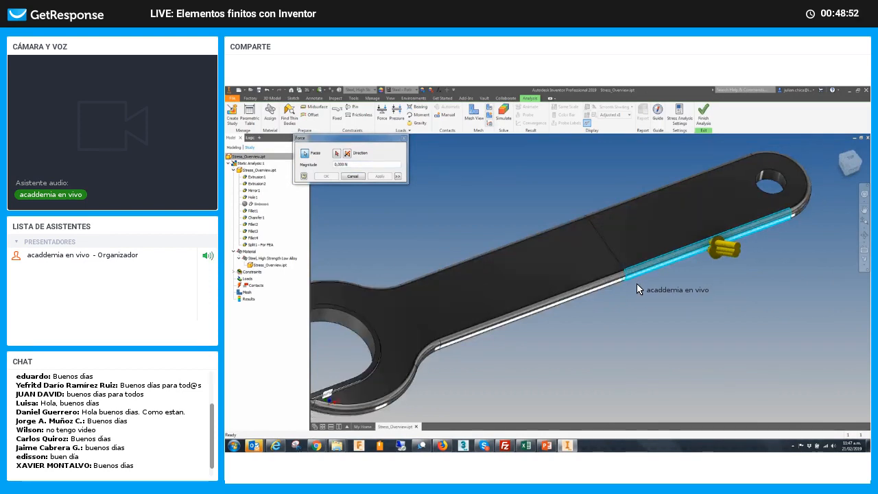
{"action": "scroll", "coordinate": [637, 283], "scroll_direction": "down", "scroll_amount": 3}
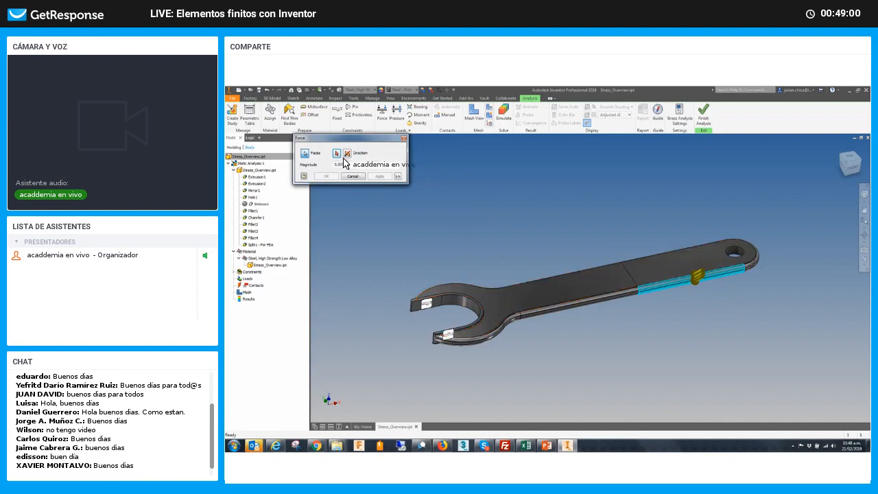
- Direct the force along the split edge across the handle, enter its magnitude and create the load
{"action": "left_click", "coordinate": [632, 276]}
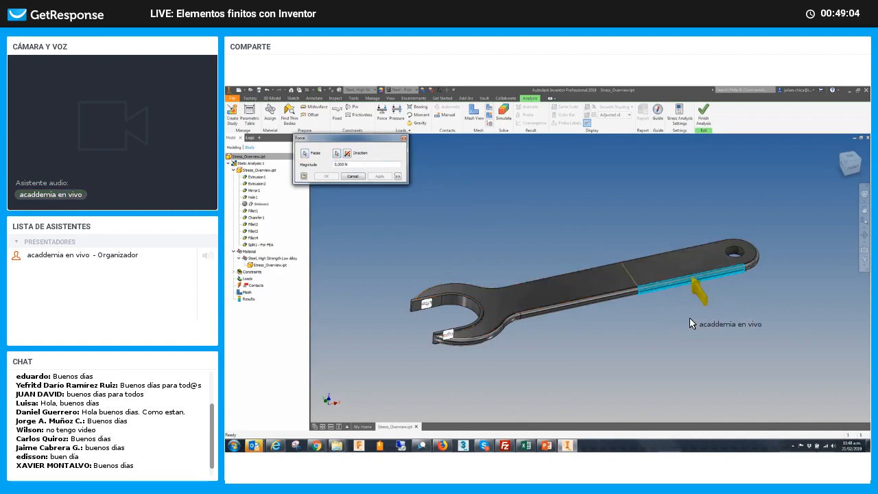
{"action": "middle_click_drag", "start_coordinate": [689, 317], "coordinate": [681, 298], "text": "shift"}
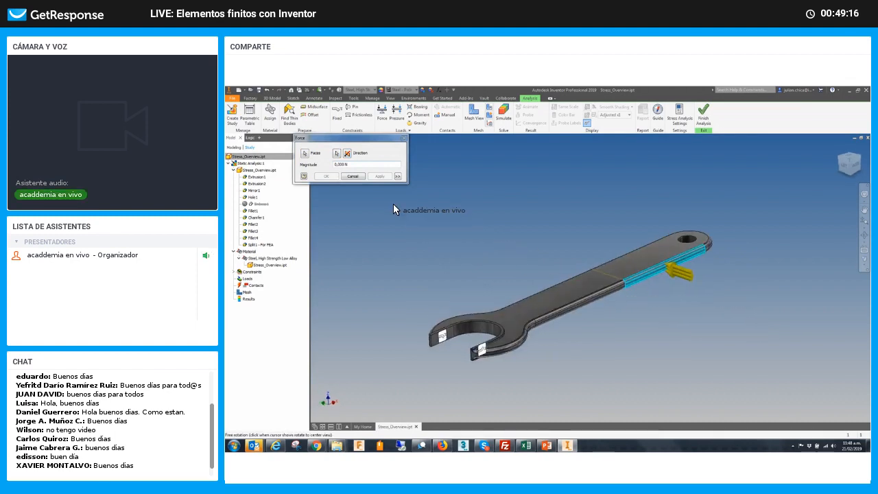
{"action": "middle_click_drag", "start_coordinate": [372, 186], "coordinate": [360, 192], "text": "shift"}
{"action": "double_click", "coordinate": [336, 165]}
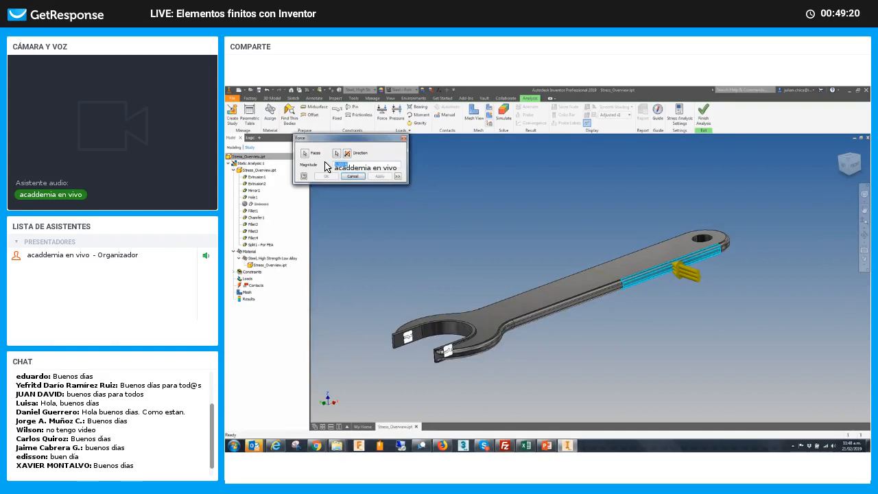
{"action": "left_click", "coordinate": [326, 176]}
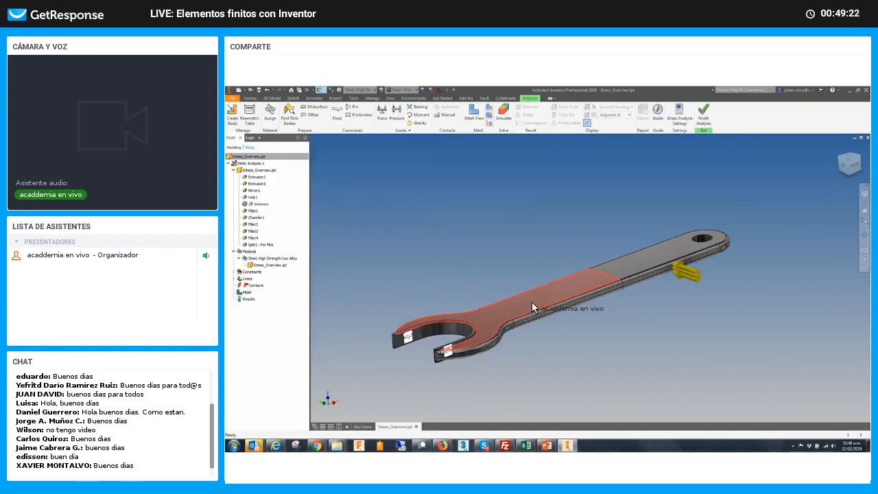
{"action": "middle_click_drag", "start_coordinate": [516, 309], "coordinate": [641, 180], "text": "shift"}
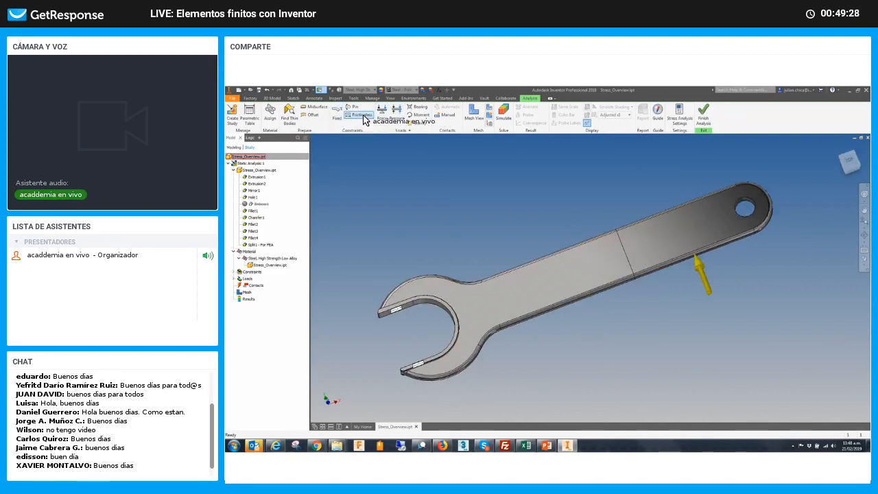
- Mesh the wrench and simulate the study, ending the animation of the Von Mises stress results
{"action": "left_click", "coordinate": [475, 117]}
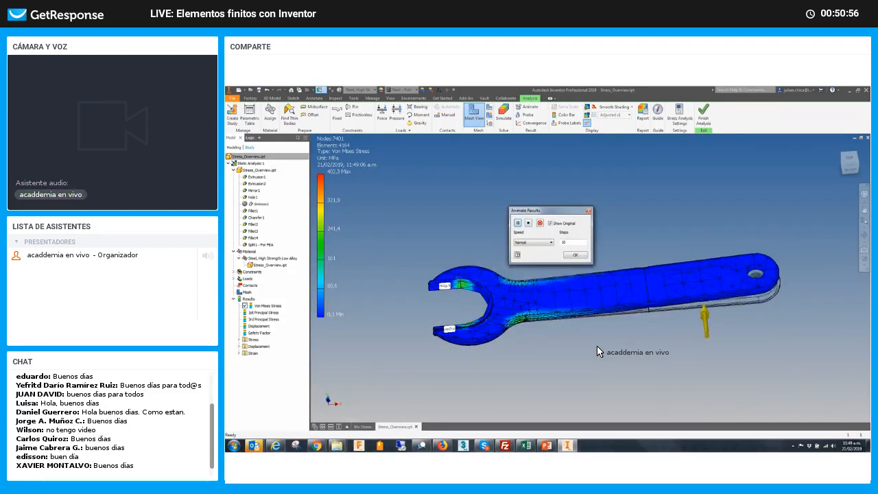
{"action": "left_click", "coordinate": [576, 255]}
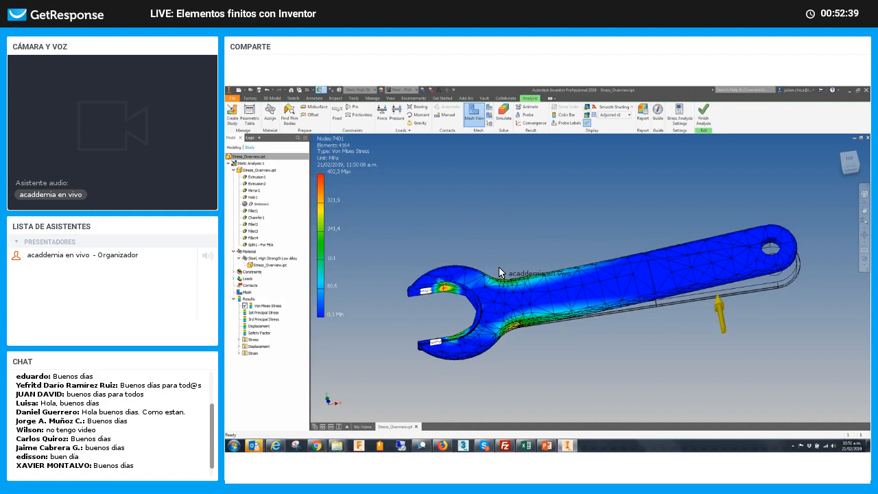
- Examine the Von Mises stress distribution around the wrench's jaw and neck, including where the maximum is marked
{"action": "mouse_move", "coordinate": [497, 256]}
{"action": "middle_mouse_down"}
{"action": "mouse_move", "coordinate": [496, 249]}
{"action": "mouse_move", "coordinate": [488, 267]}
{"action": "middle_mouse_up"}
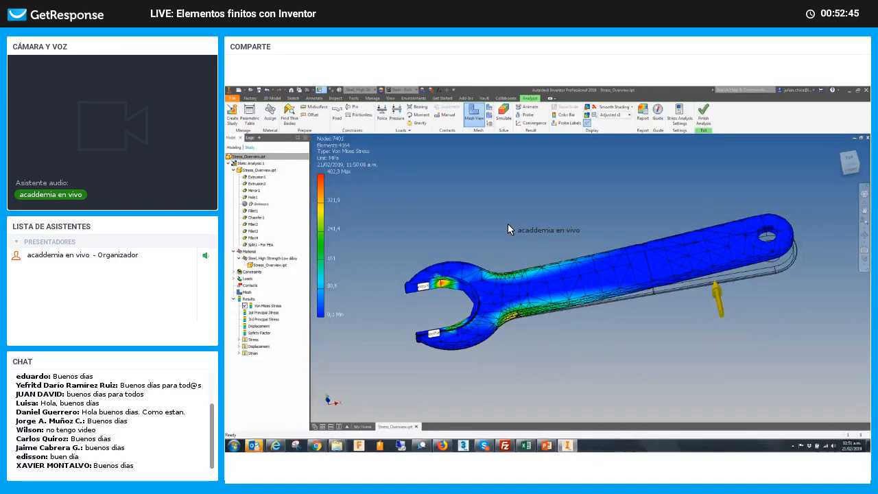
{"action": "scroll", "coordinate": [515, 217], "scroll_direction": "up", "scroll_amount": 1}
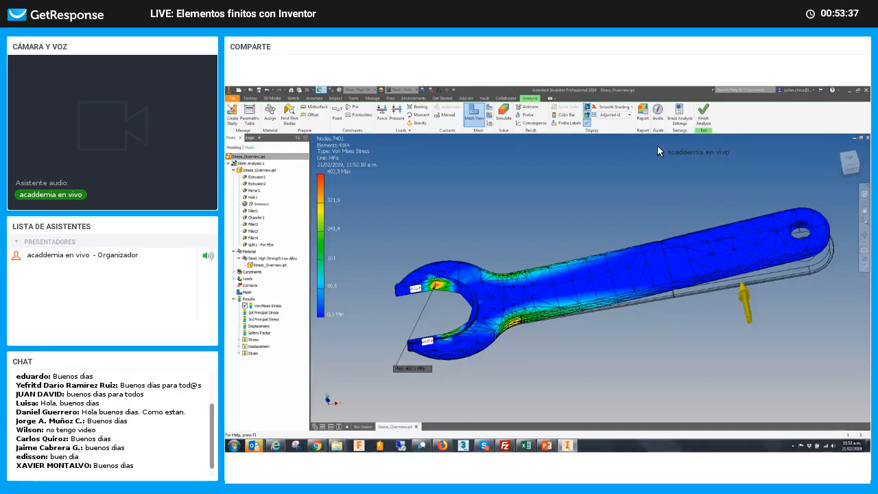
{"action": "left_click", "coordinate": [563, 129]}
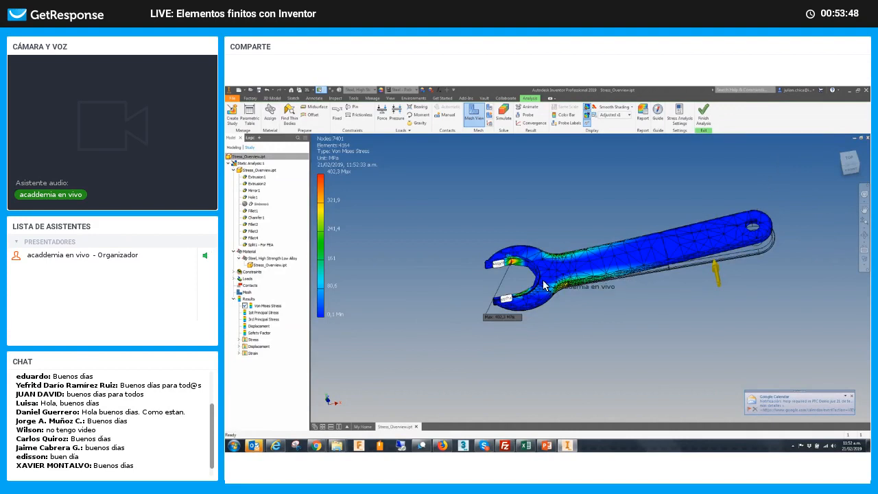
{"action": "middle_click_drag", "start_coordinate": [578, 279], "coordinate": [410, 299], "text": "shift"}
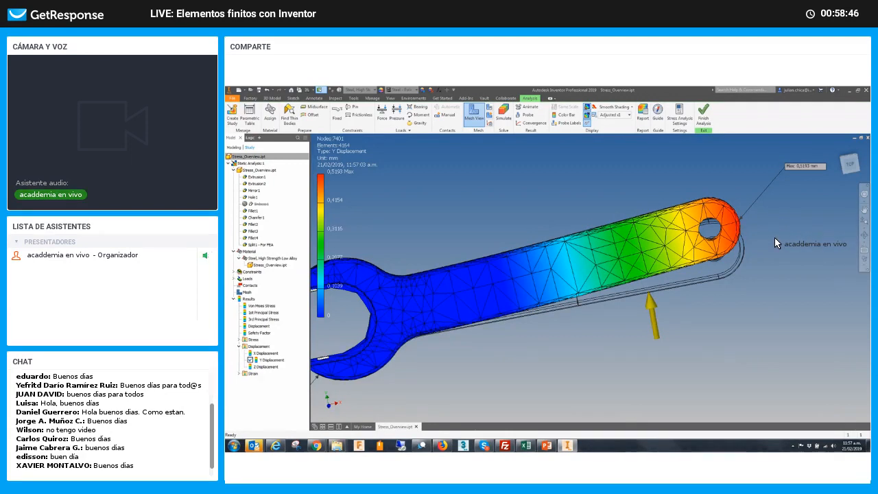
- Examine the Y Displacement results along the wrench, including the minimum and maximum labels
{"action": "scroll", "coordinate": [773, 238], "scroll_direction": "down", "scroll_amount": 2}
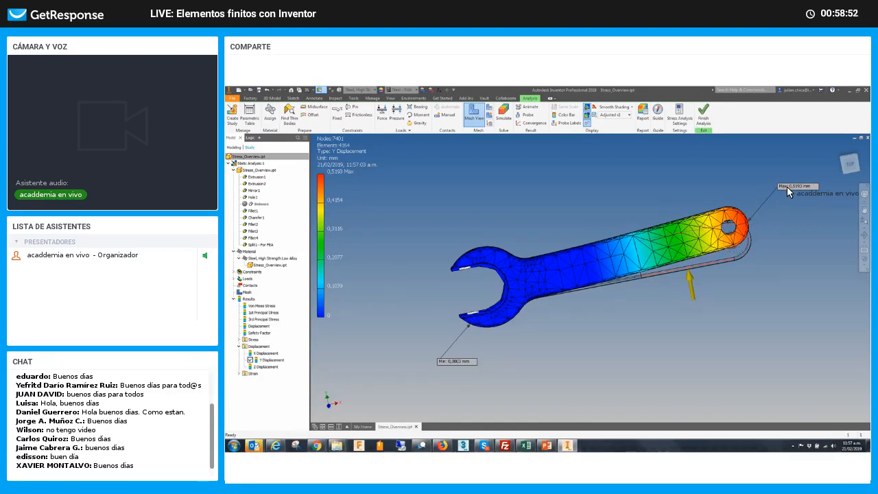
{"action": "scroll", "coordinate": [790, 184], "scroll_direction": "up", "scroll_amount": 3}
{"action": "scroll", "coordinate": [758, 196], "scroll_direction": "down", "scroll_amount": 3}
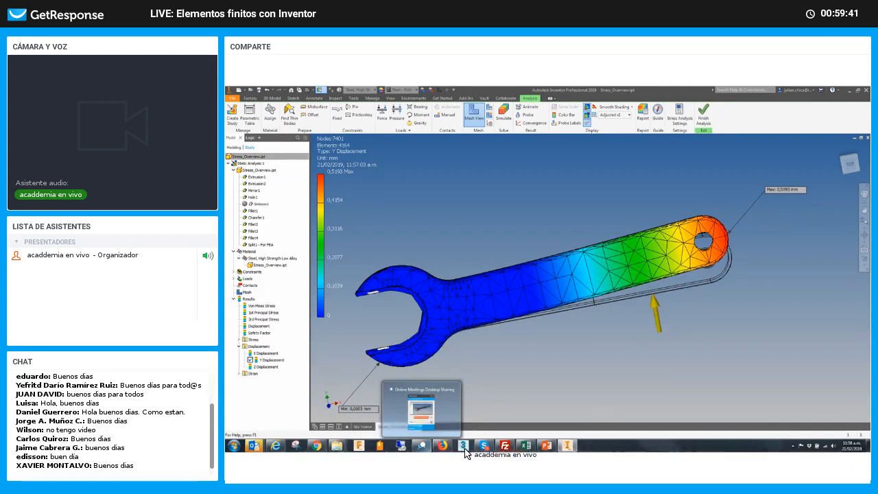
{"action": "mouse_move", "coordinate": [488, 450]}
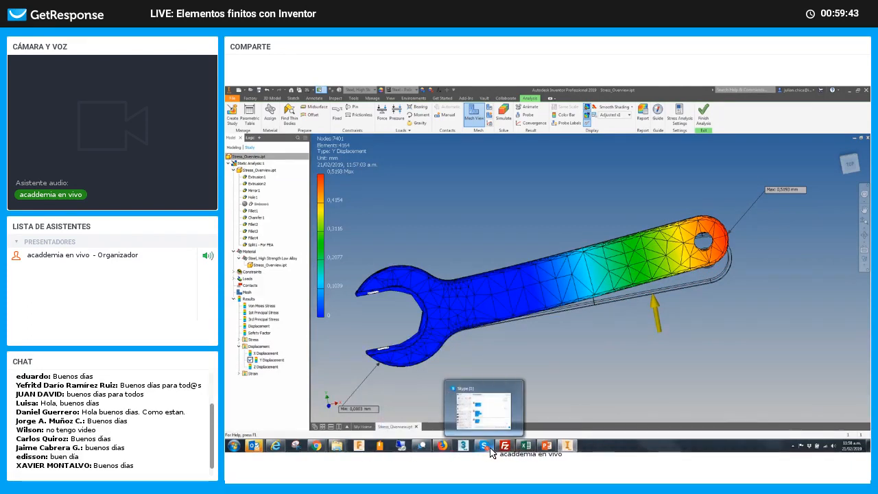